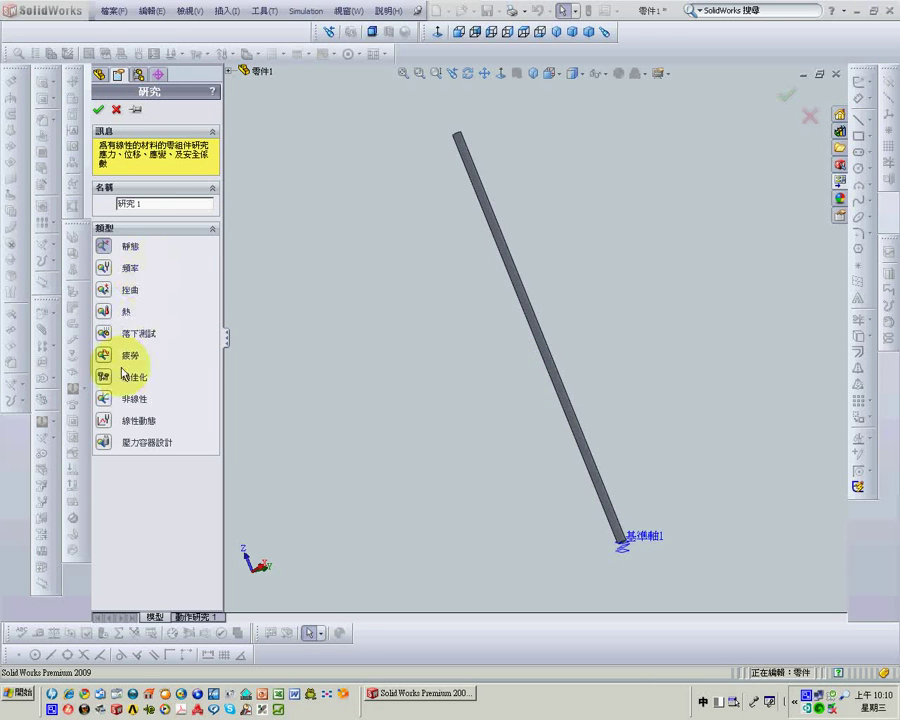
Choose the 落下測試 (Drop Test) study type and confirm to create study 研究 1
left_click(105, 340)
left_click(99, 110)
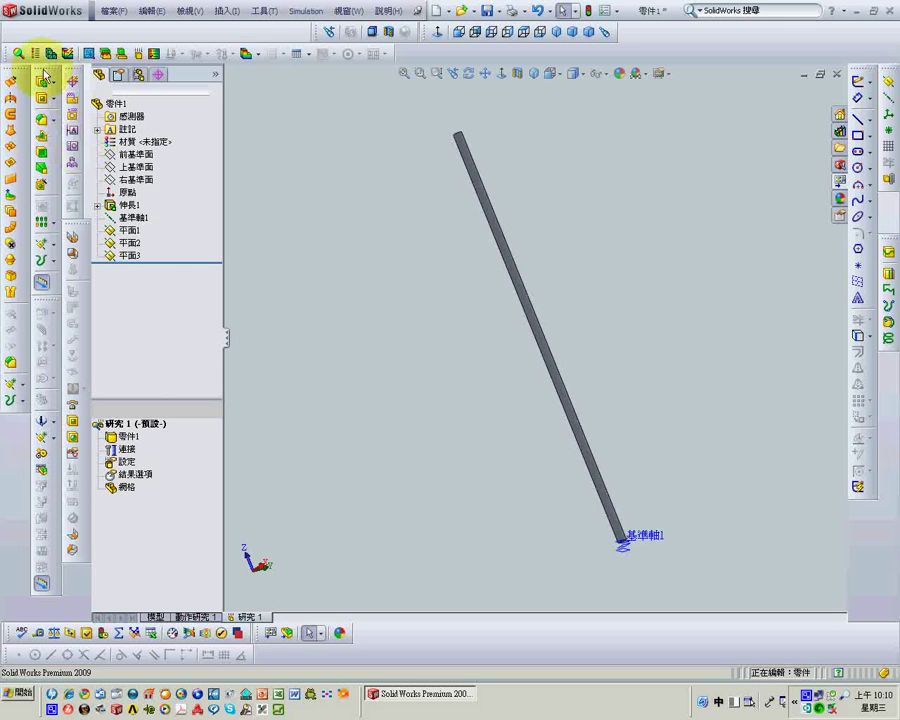
Apply AISI 1020 from the solidworks materials library's 鋼 category to 零件1
left_click(141, 440)
left_click(22, 45)
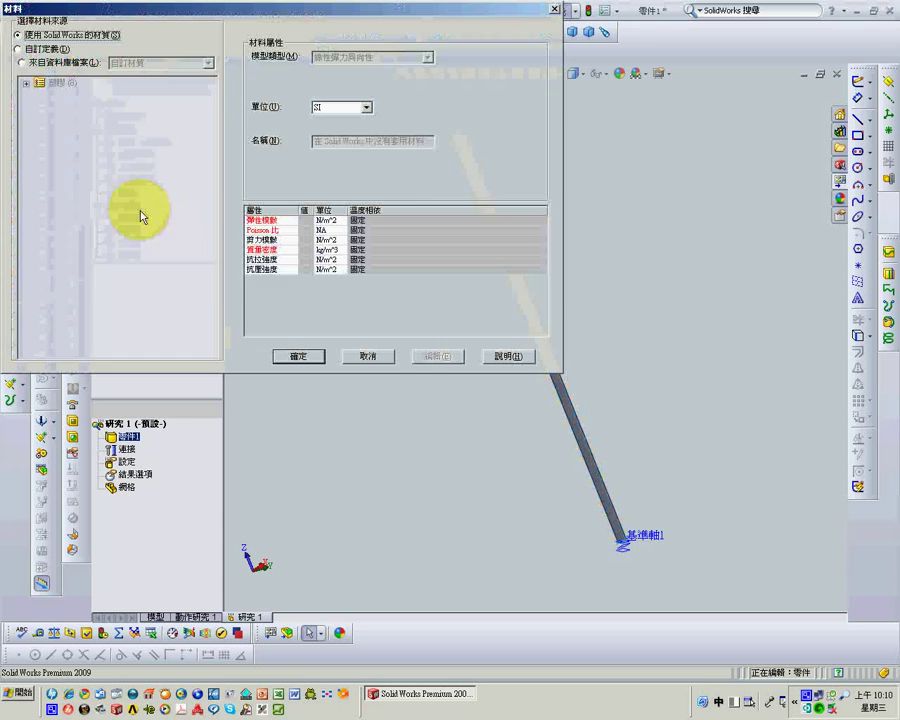
left_click(58, 62)
left_click(150, 63)
left_click(148, 85)
left_click(27, 85)
left_click(85, 160)
left_click(296, 356)
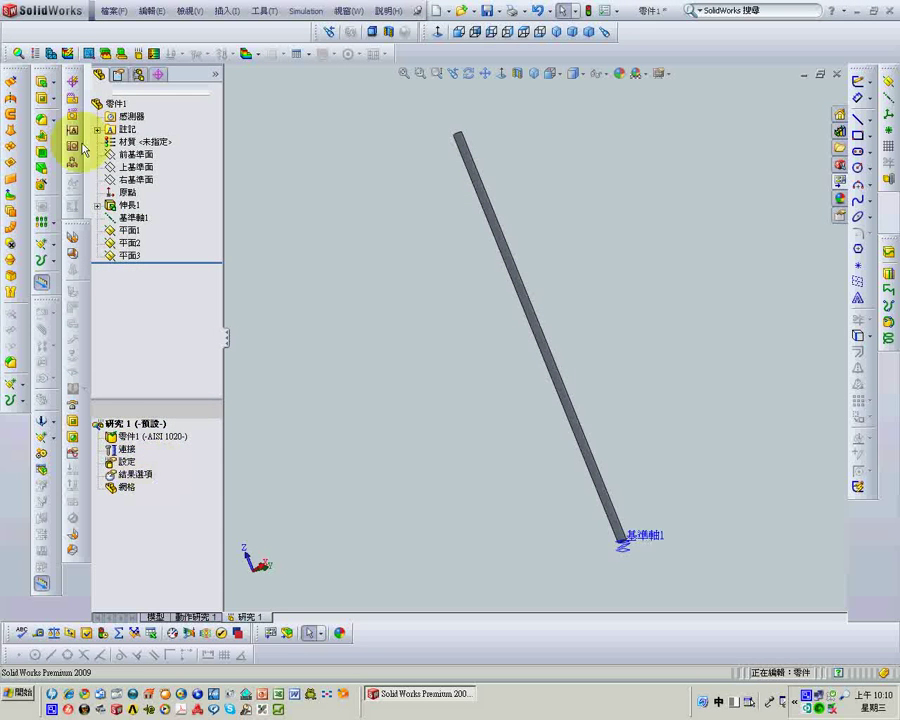
left_click(50, 53)
Mesh the rod with the density slider moved toward 粗, then hide the mesh
mouse_move(168, 149)
left_mouse_down()
mouse_move(144, 150)
mouse_move(107, 122)
left_mouse_up()
left_click(99, 111)
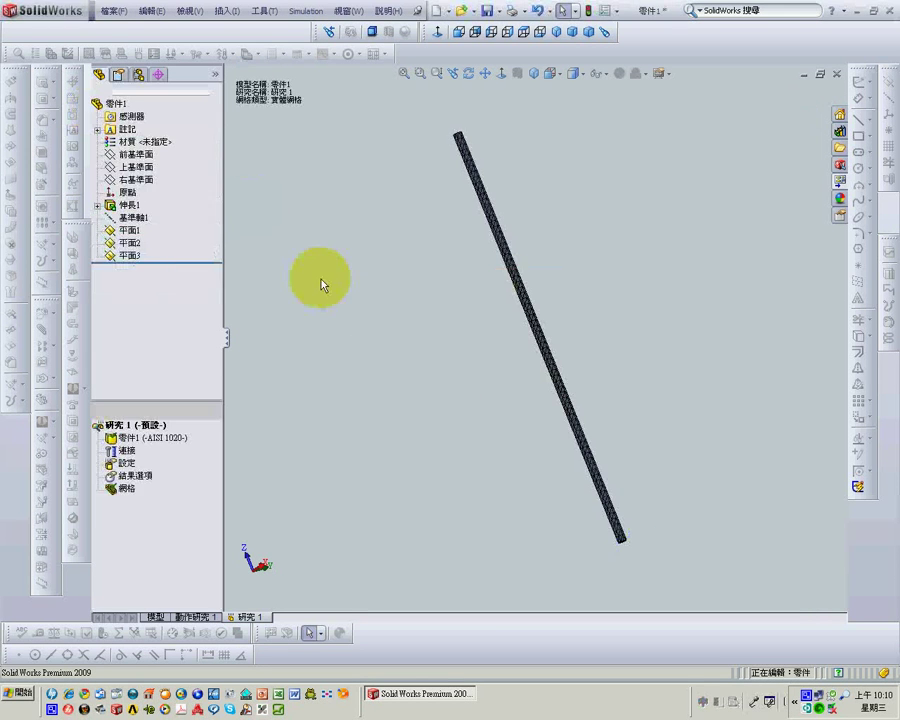
right_click(130, 491)
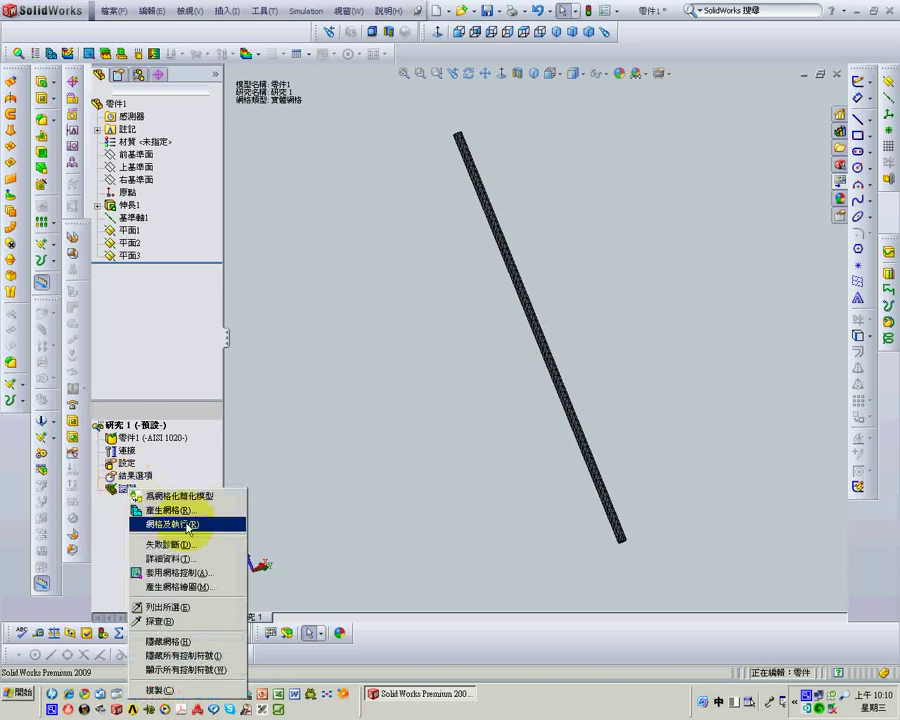
left_click(165, 641)
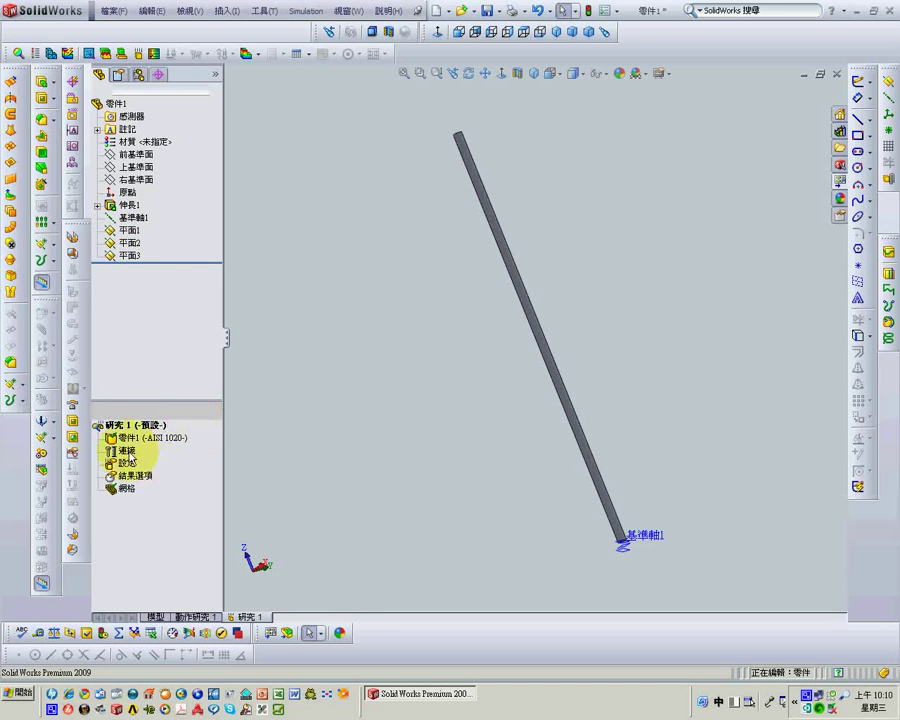
Open and close the 整體接觸 global contact settings under 連接
right_click(128, 455)
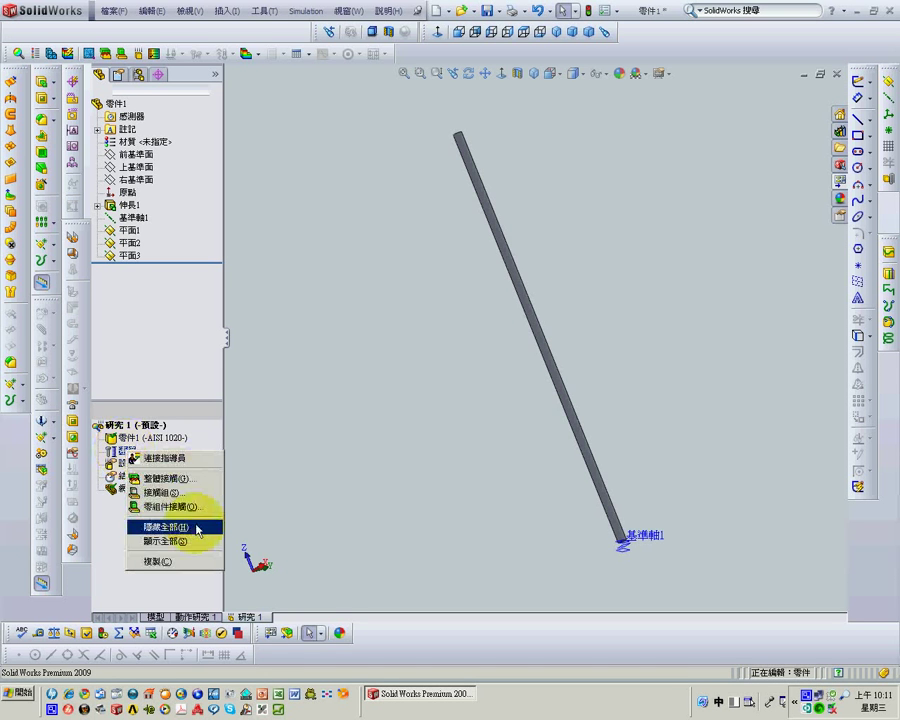
left_click(158, 478)
left_click(98, 109)
Switch the drop test setup to 撞擊速度, with the velocity direction referenced to 平面3
right_click(131, 467)
left_click(141, 469)
left_click(146, 166)
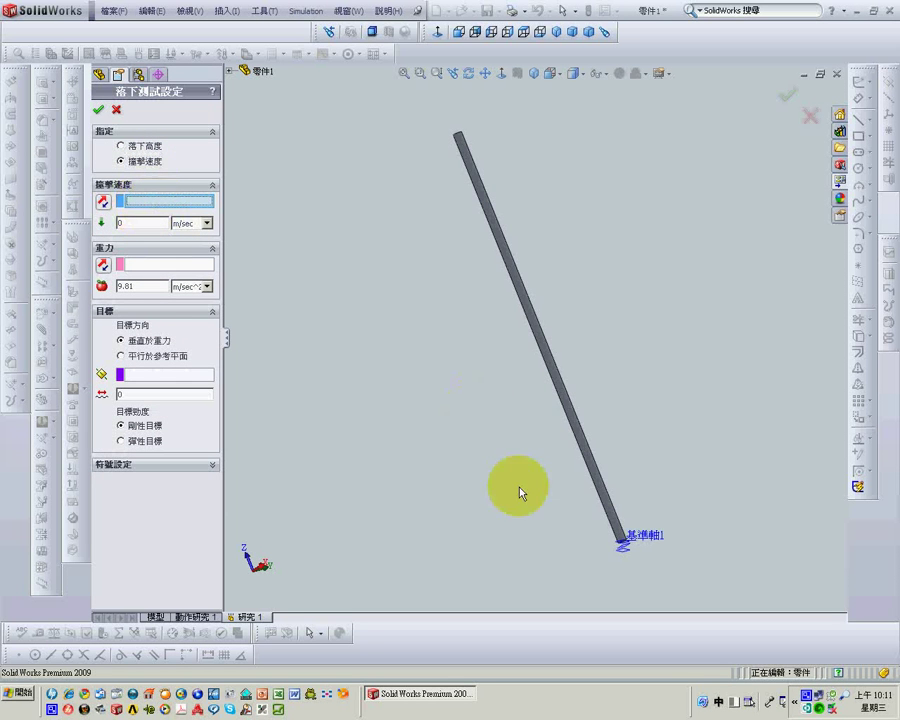
left_click(230, 71)
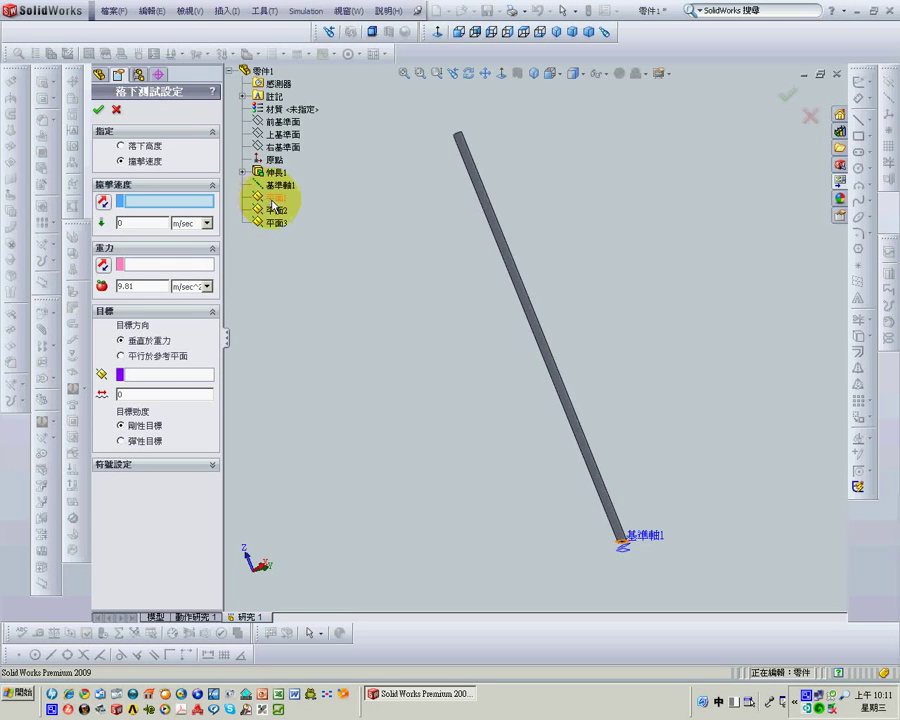
left_click(421, 74)
left_click_drag(580, 490, 672, 587)
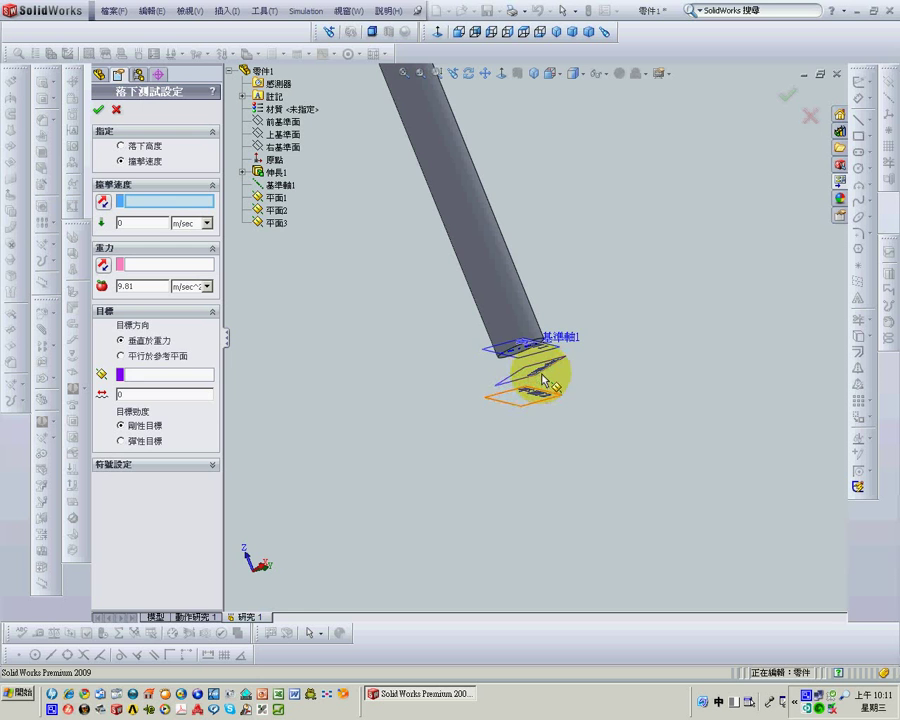
left_click(543, 378)
left_click(467, 73)
mouse_move(378, 192)
left_mouse_down()
mouse_move(357, 192)
mouse_move(441, 220)
mouse_move(430, 209)
mouse_move(427, 216)
mouse_move(414, 177)
mouse_move(431, 183)
mouse_move(422, 100)
left_mouse_up()
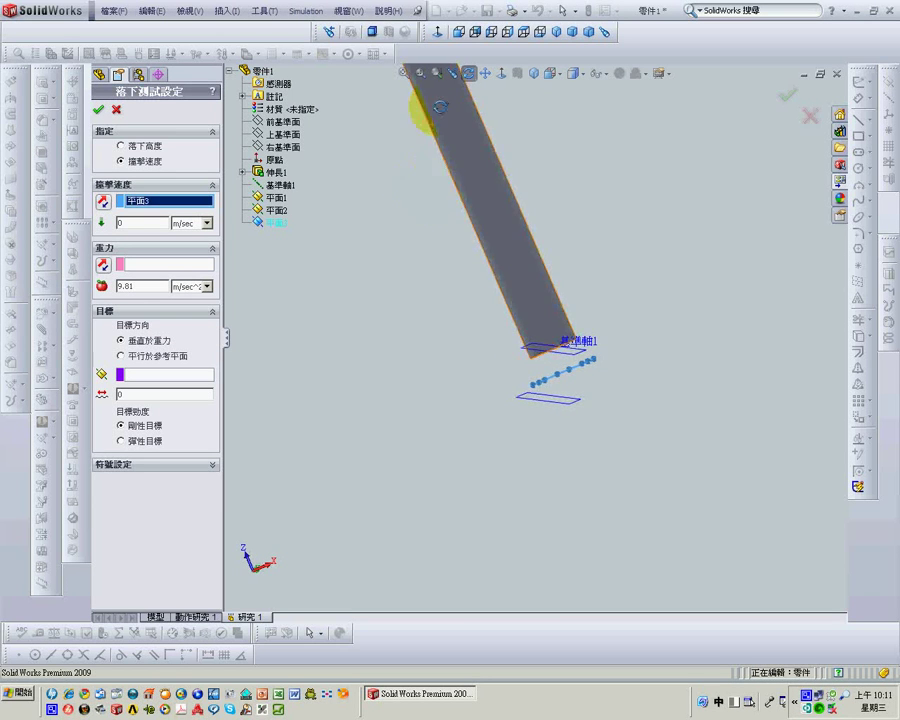
Set a 50 m/sec impact velocity, reference gravity to 平面2, and confirm the setup
left_click(470, 75)
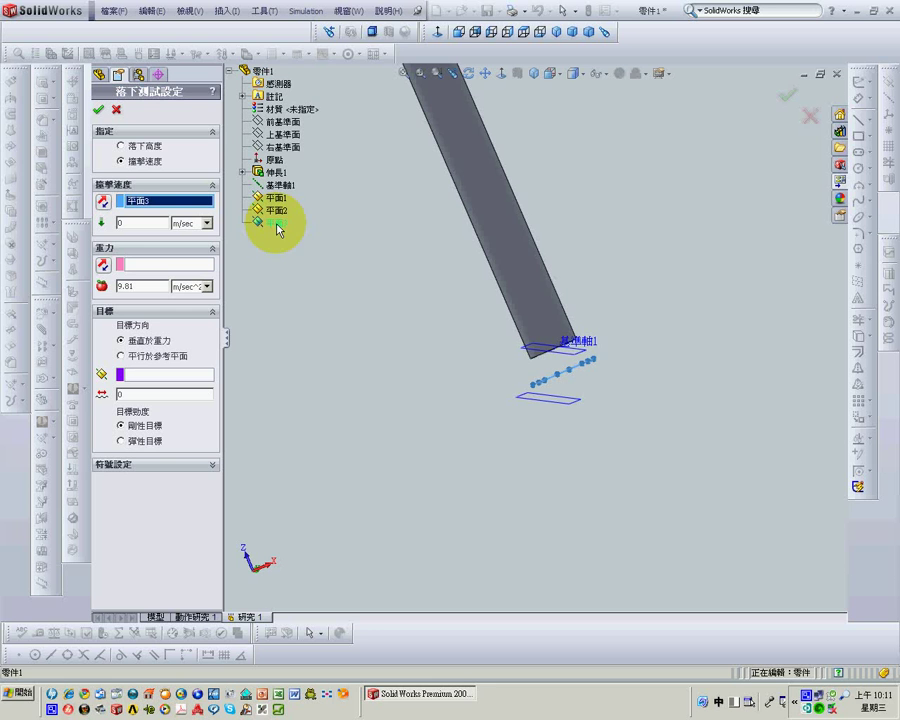
left_click(162, 224)
type("50")
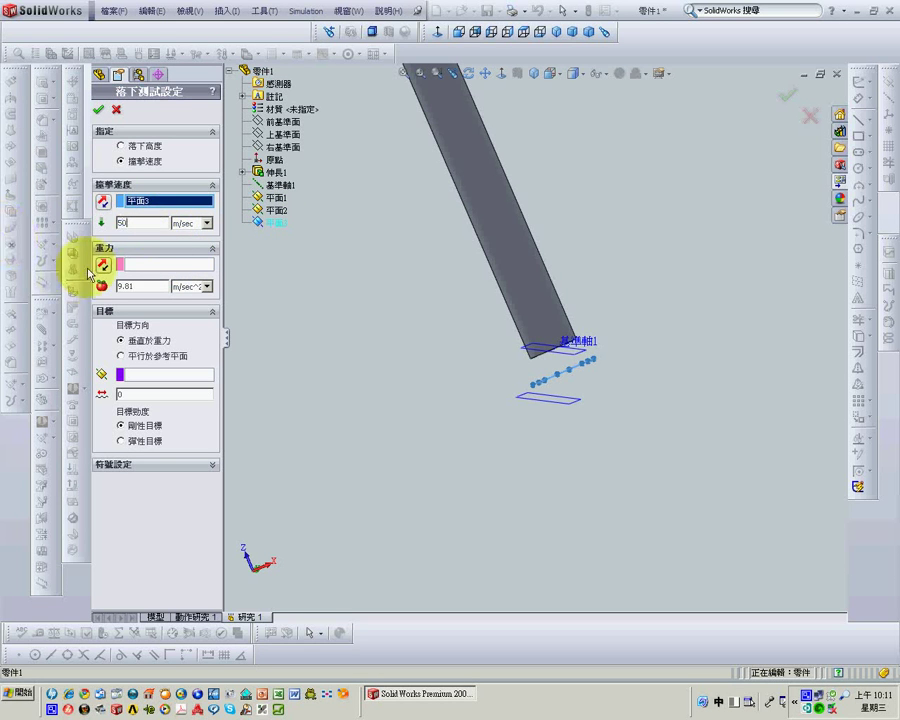
left_click(168, 264)
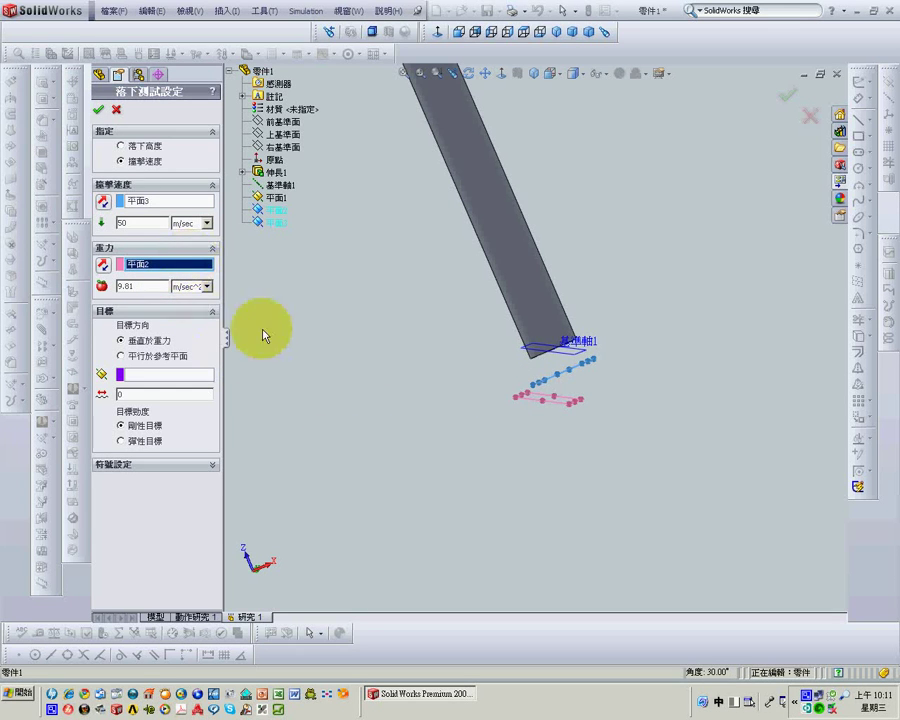
left_click(403, 73)
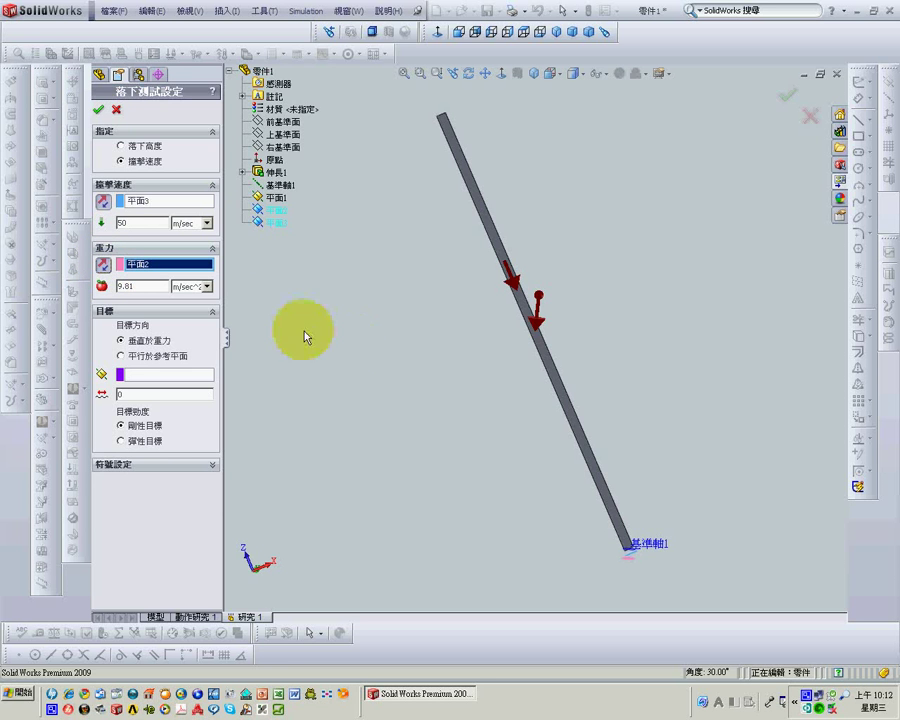
left_click(99, 111)
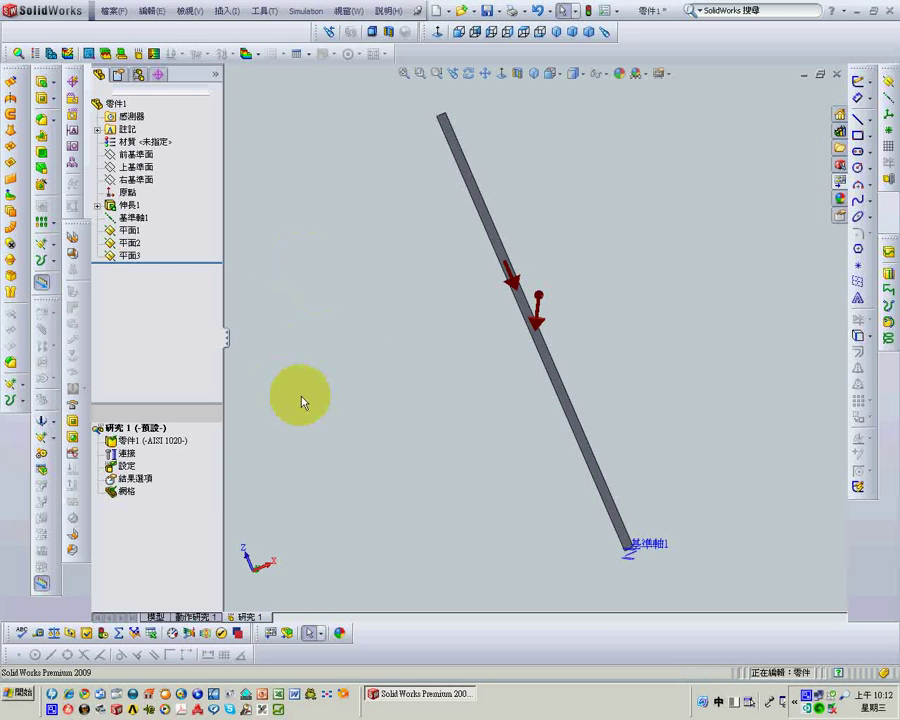
Set the 結果選項 post-impact solve time to 3000 microsec and run the analysis
right_click(155, 483)
left_click(172, 482)
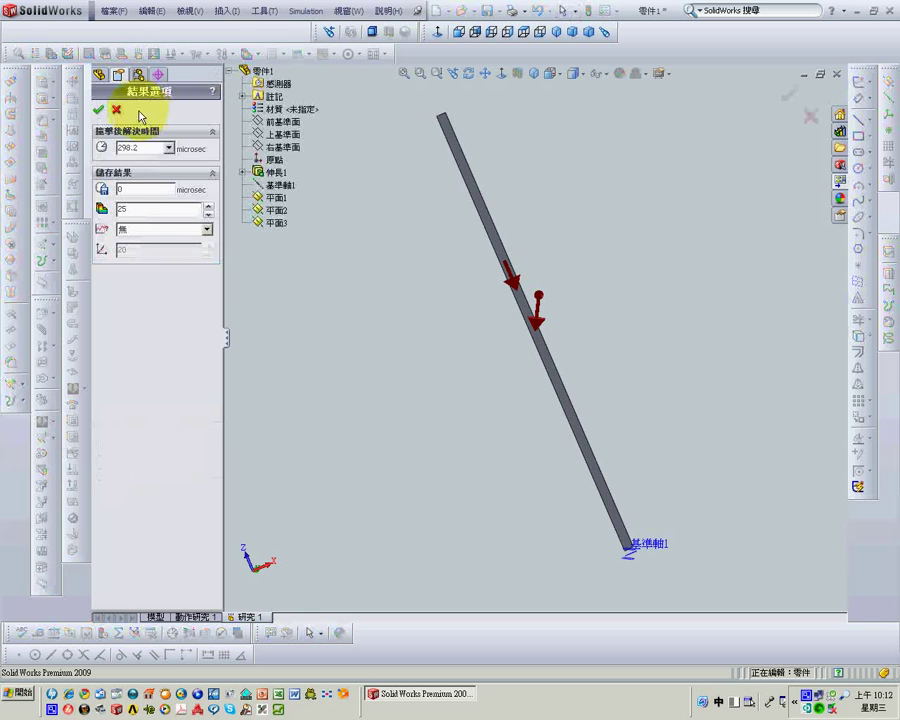
double_click(142, 148)
type("3000")
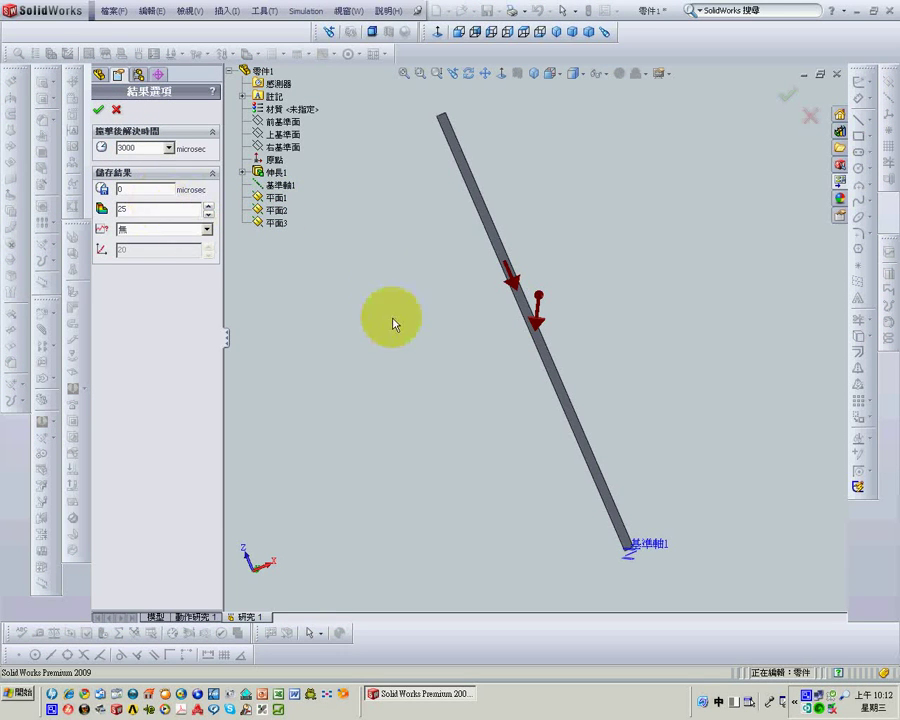
left_click(98, 112)
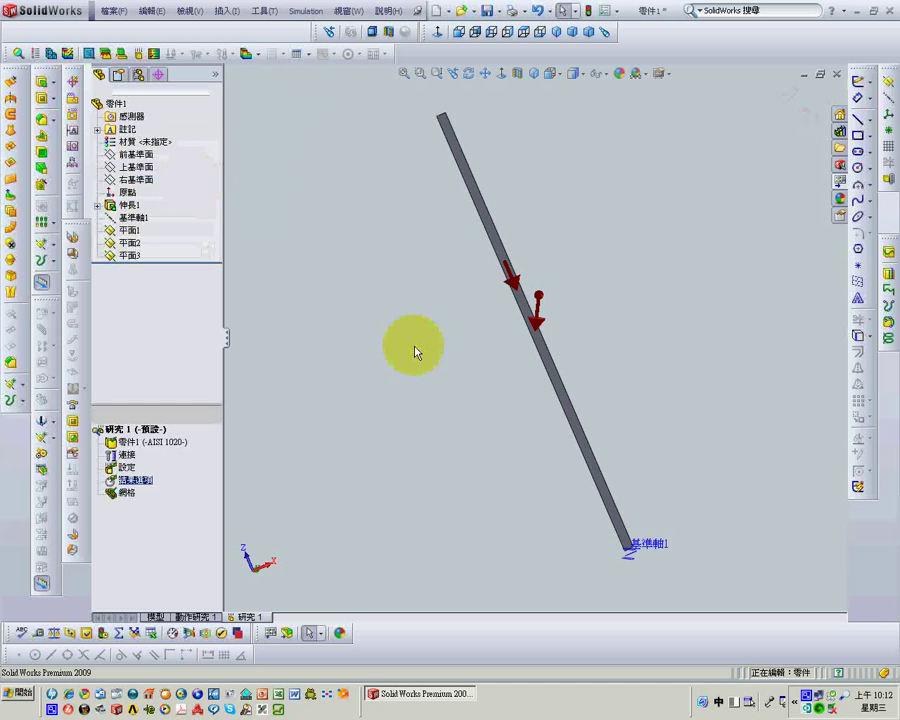
left_click(78, 58)
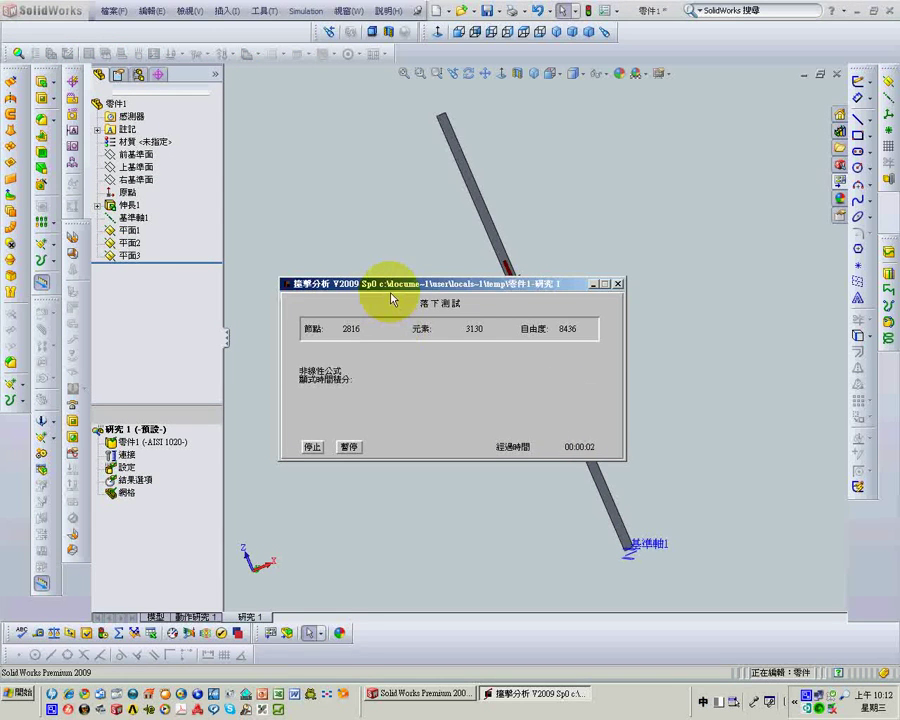
Animate the 應力1 (-vonMises-) plot, frame the rod with zoom and pan, and play it
right_click(805, 698)
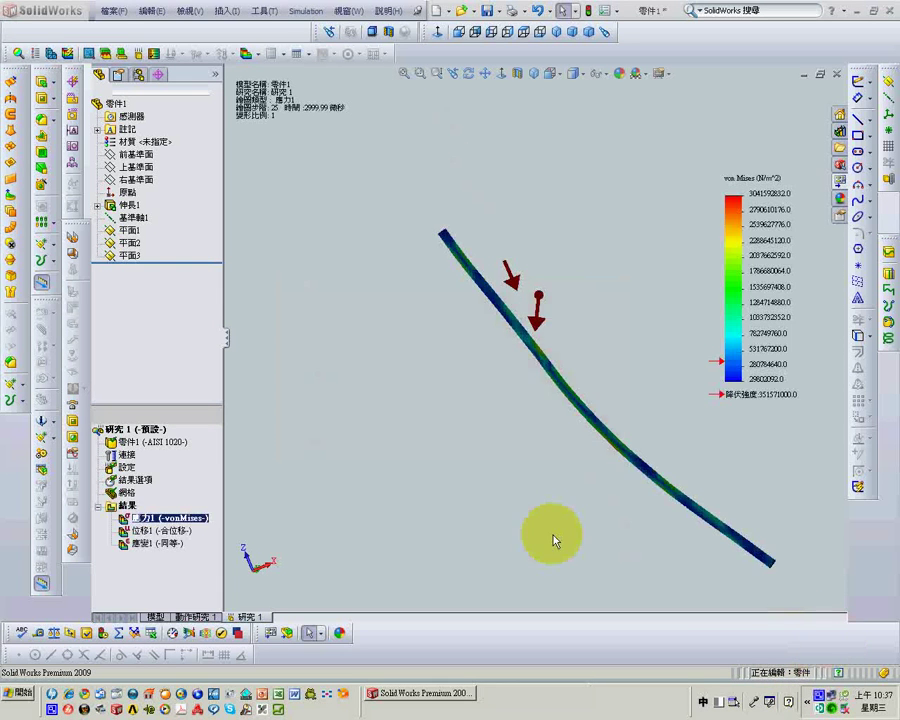
right_click(193, 520)
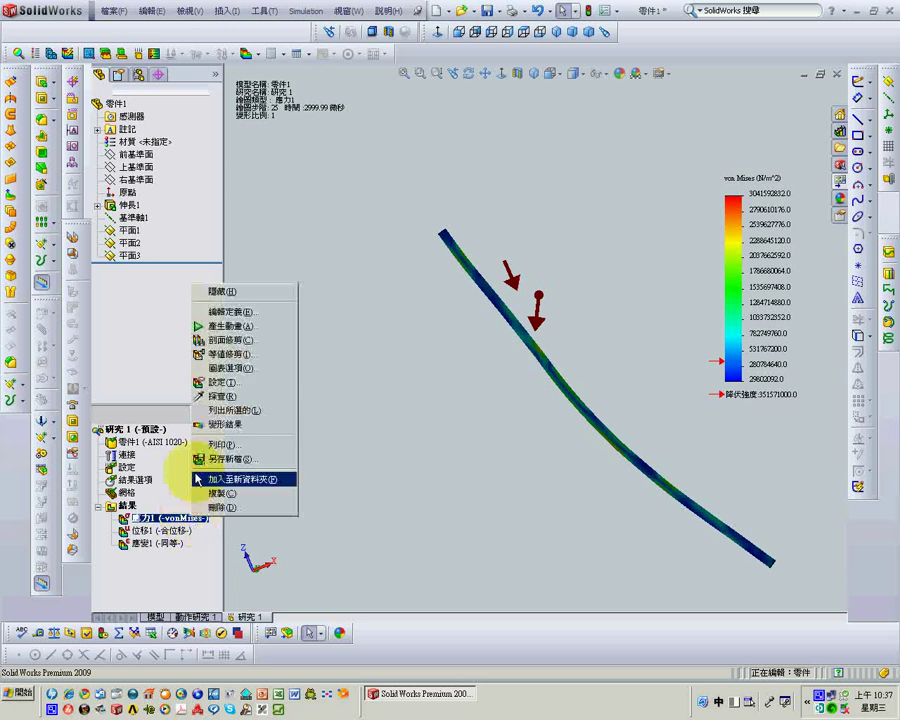
left_click(206, 322)
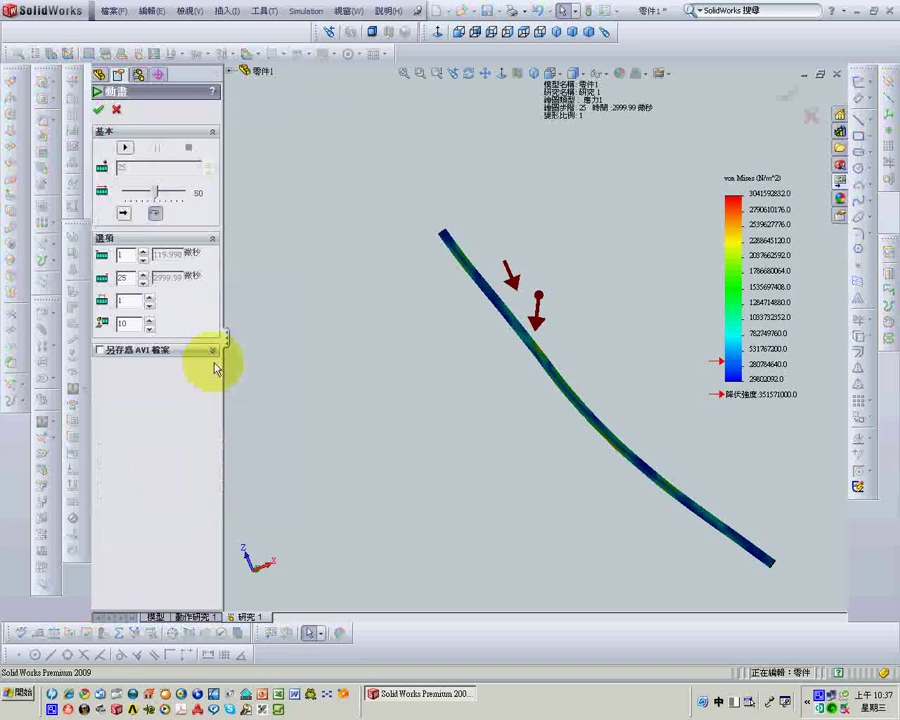
left_click(437, 79)
mouse_move(412, 181)
left_mouse_down()
mouse_move(422, 221)
mouse_move(453, 167)
mouse_move(462, 92)
left_mouse_up()
left_click(485, 73)
mouse_move(512, 131)
left_mouse_down()
mouse_move(461, 112)
mouse_move(431, 81)
left_mouse_up()
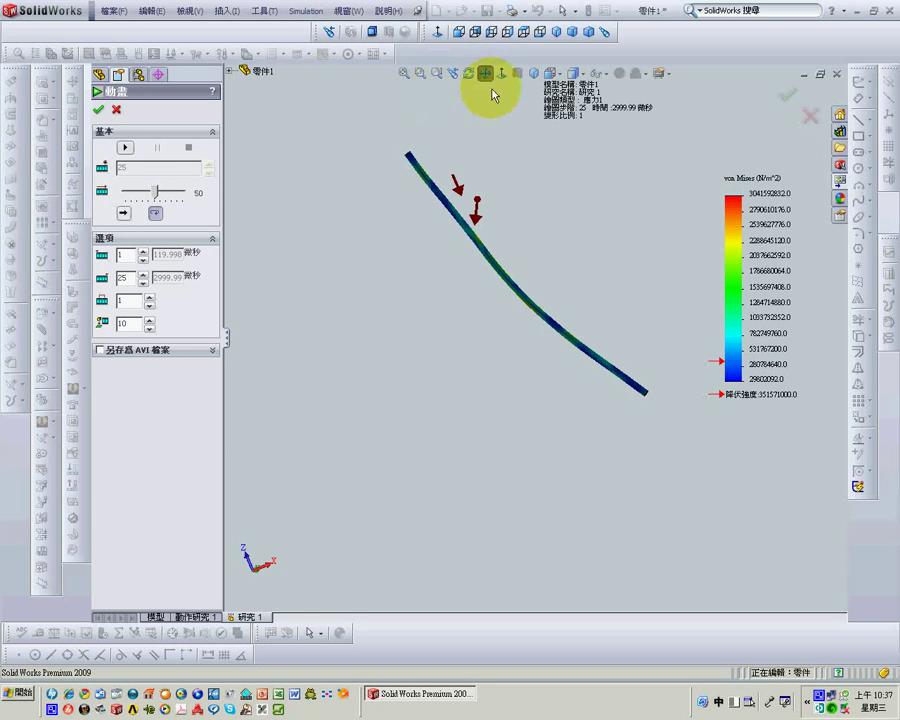
left_click(486, 76)
left_click(125, 148)
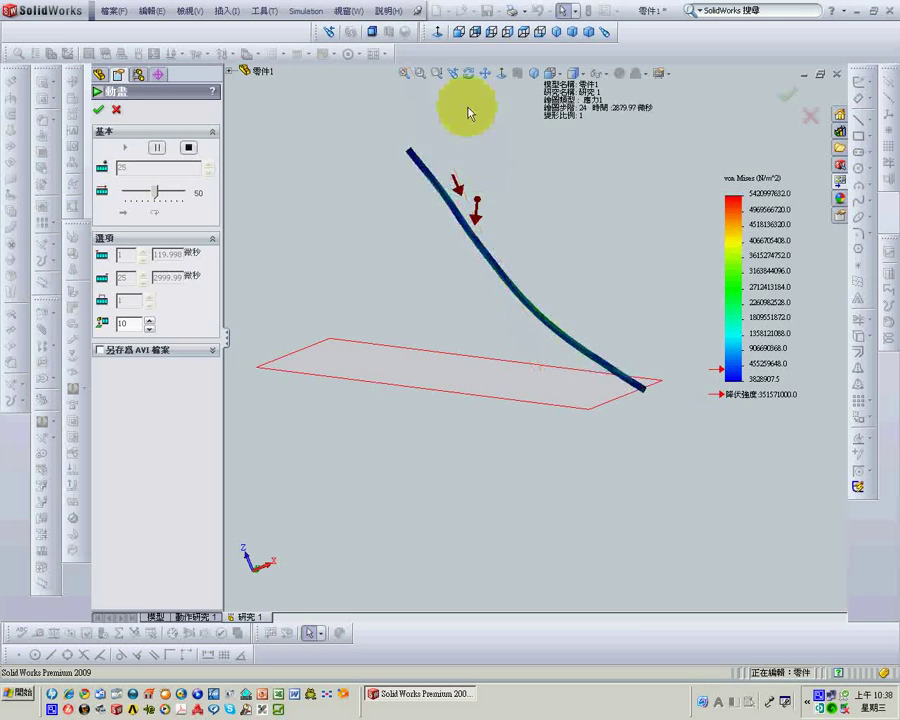
Orbit and pan the playing animation to view the rod and ground plane from the side
left_click(468, 73)
mouse_move(462, 100)
left_mouse_down()
mouse_move(424, 176)
mouse_move(455, 182)
mouse_move(422, 170)
mouse_move(434, 277)
mouse_move(478, 272)
mouse_move(480, 293)
mouse_move(426, 251)
mouse_move(447, 277)
mouse_move(448, 267)
mouse_move(464, 279)
mouse_move(440, 257)
mouse_move(476, 155)
mouse_move(486, 80)
mouse_move(462, 275)
mouse_move(485, 442)
mouse_move(498, 412)
mouse_move(466, 436)
mouse_move(462, 388)
mouse_move(440, 428)
mouse_move(432, 426)
mouse_move(434, 388)
mouse_move(436, 460)
mouse_move(497, 82)
left_mouse_up()
left_click(488, 75)
left_click_drag(506, 168, 512, 342)
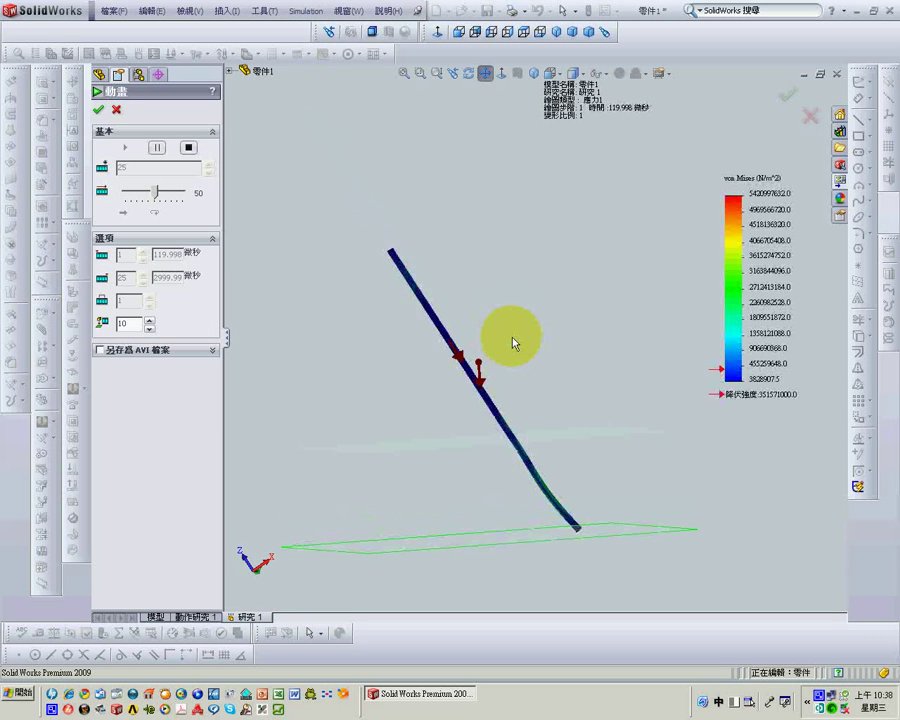
left_click(468, 73)
mouse_move(524, 294)
left_mouse_down()
mouse_move(517, 315)
mouse_move(532, 297)
mouse_move(503, 299)
mouse_move(488, 287)
mouse_move(488, 318)
mouse_move(485, 306)
left_mouse_up()
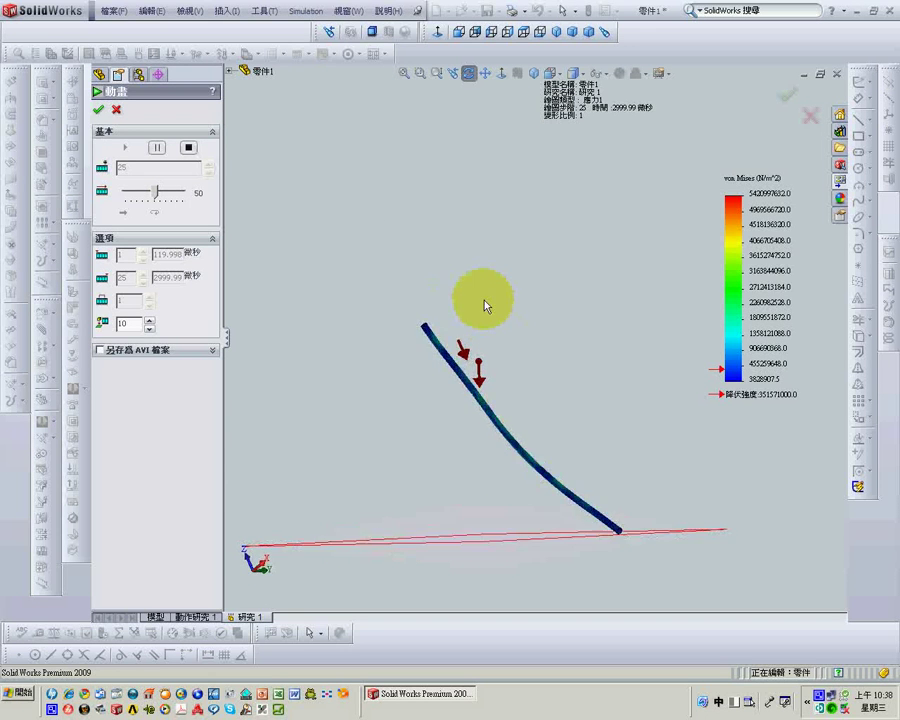